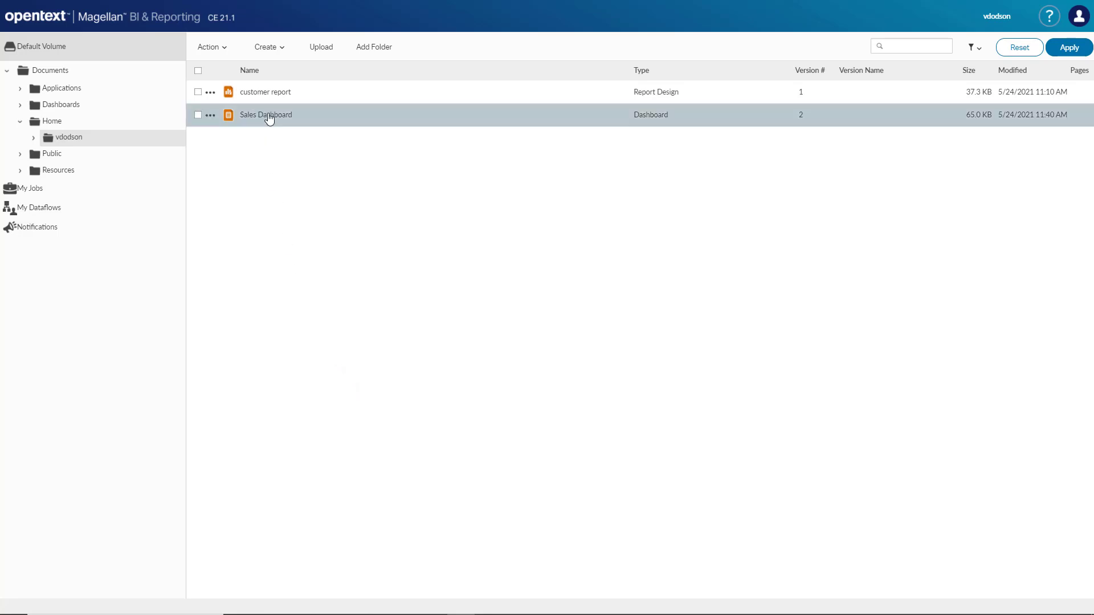
Step: Open the wizard for creating new data
click(266, 48)
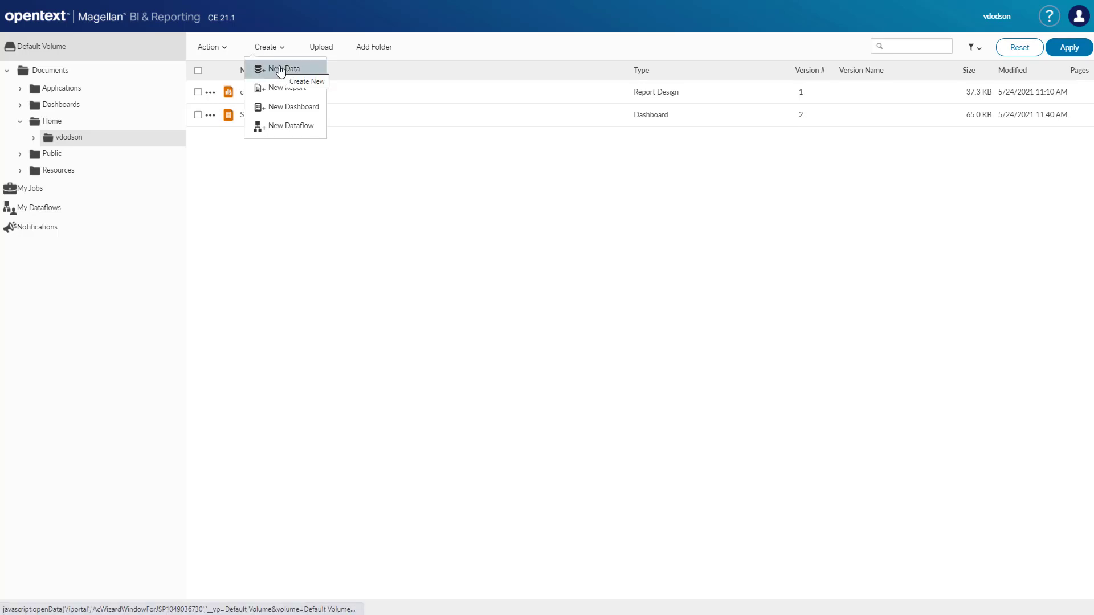
click(281, 71)
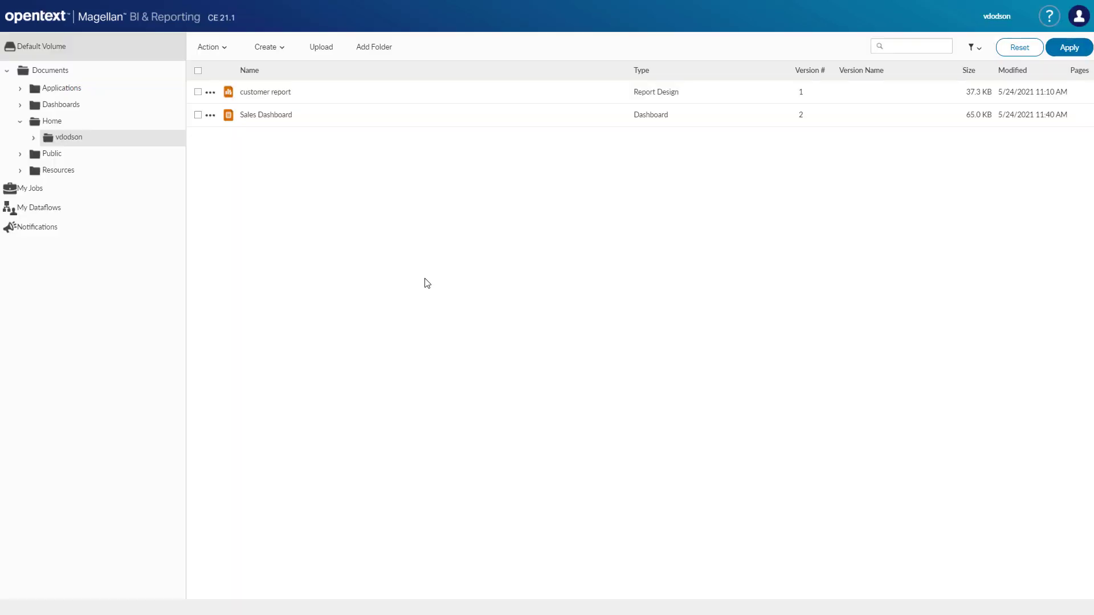
Step: Create a new report using spend_history.data and place its spend data set on the page as a table
click(277, 48)
click(288, 87)
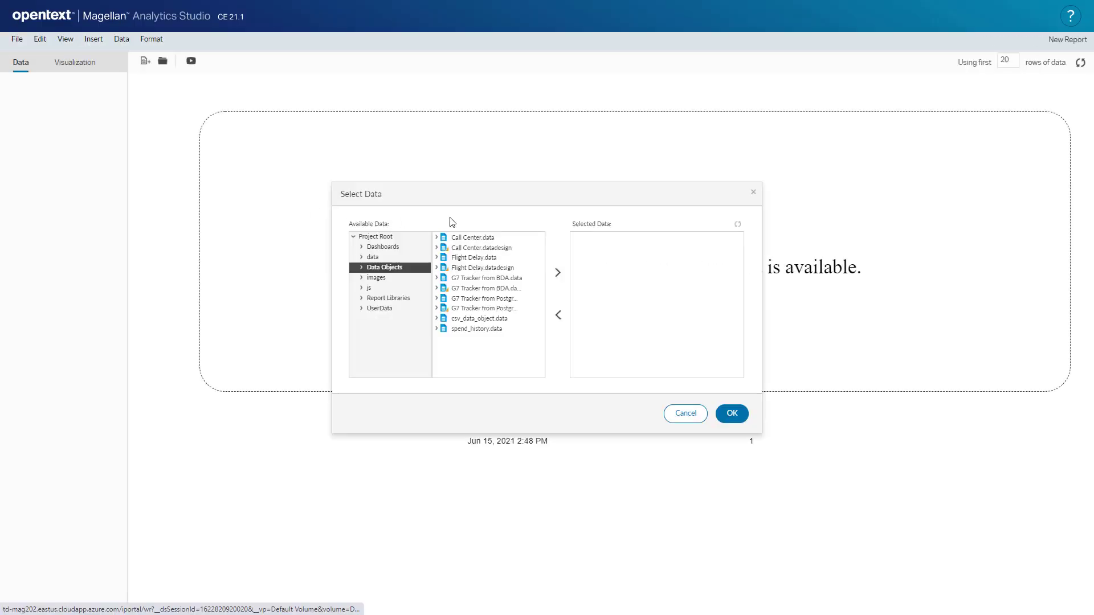
click(476, 329)
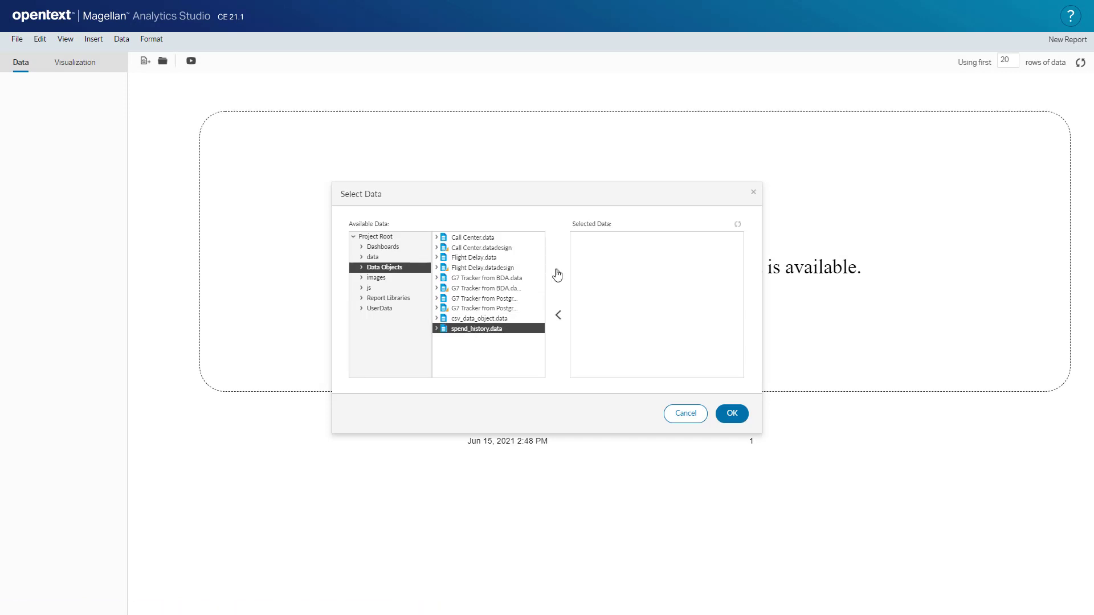
click(558, 273)
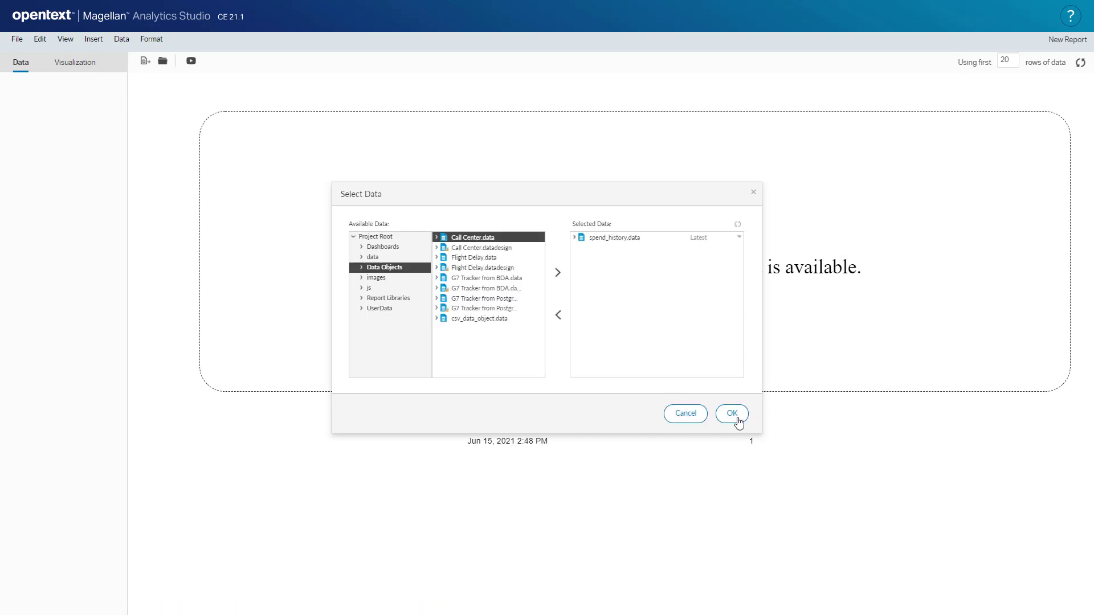
click(732, 413)
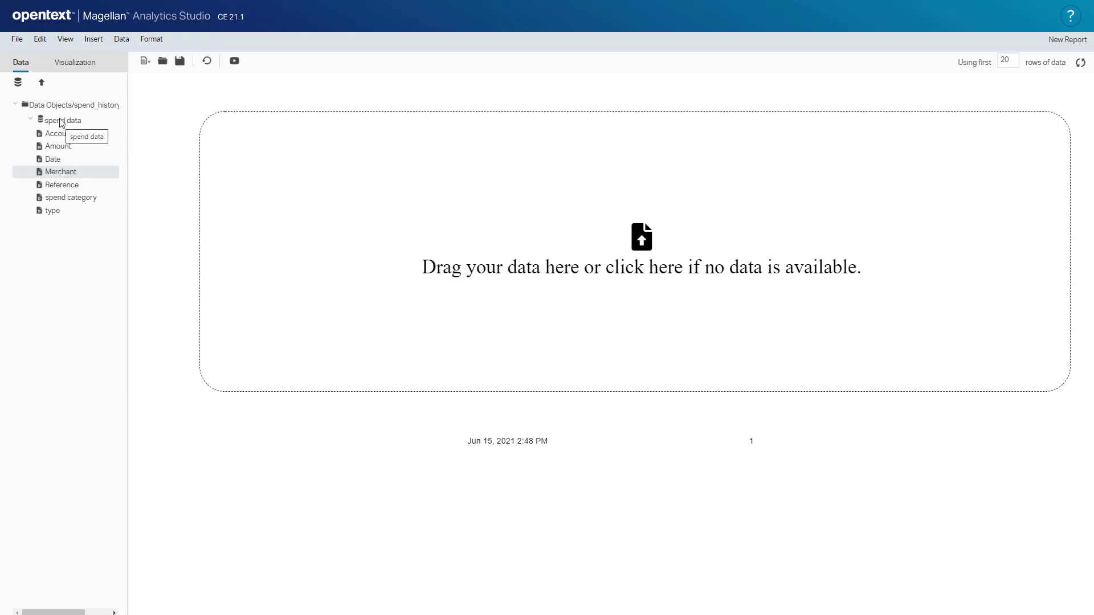
drag(62, 122, 467, 237)
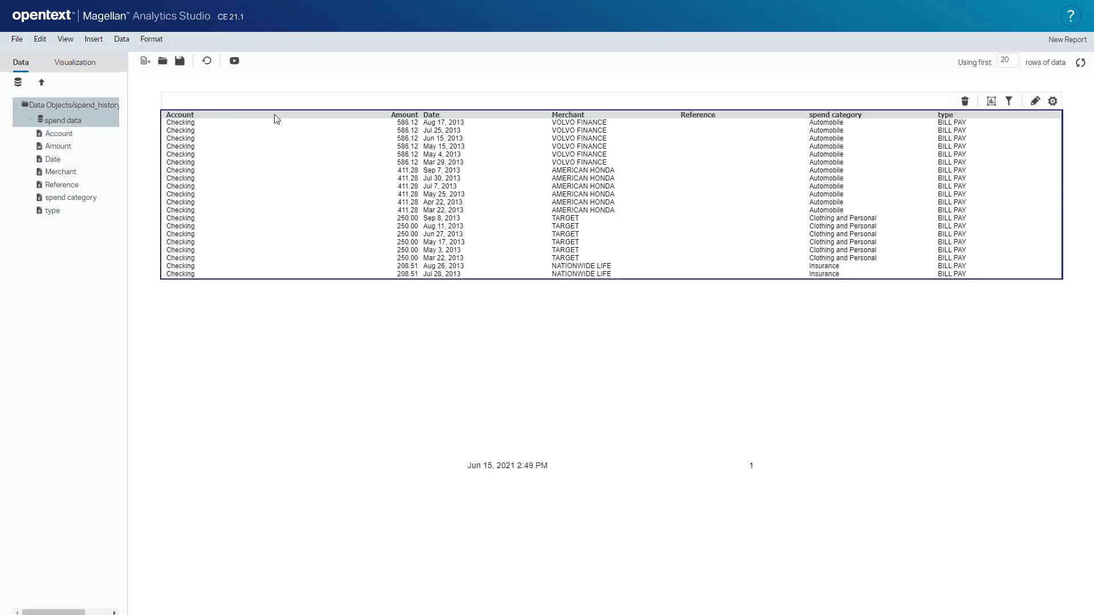
Step: Delete the type and Account columns from the spend data table
click(976, 138)
right_click(984, 116)
mouse_move(990, 141)
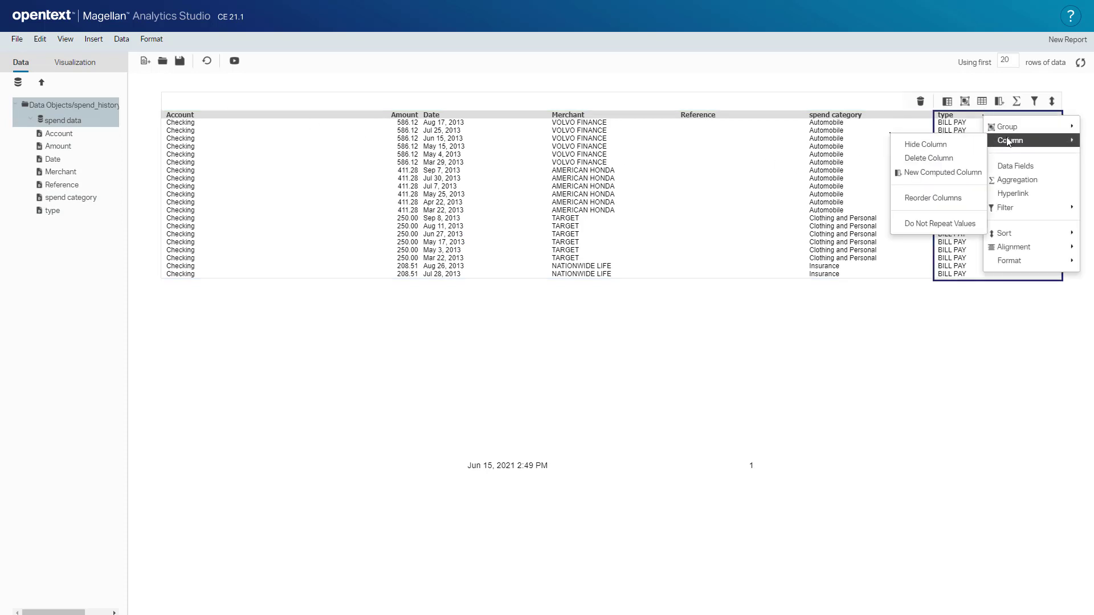
click(928, 158)
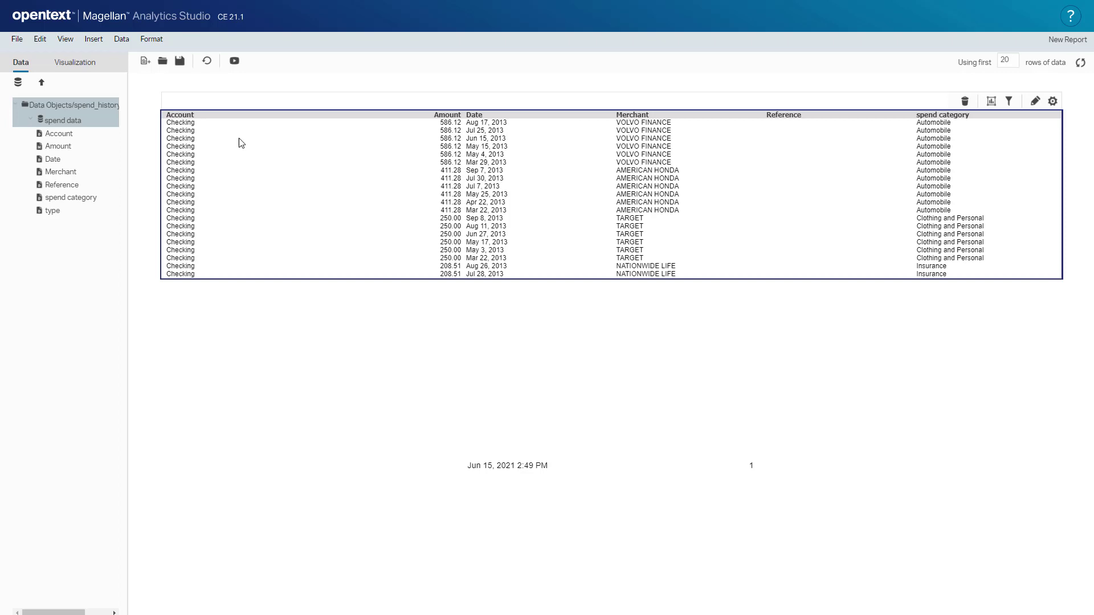
click(255, 136)
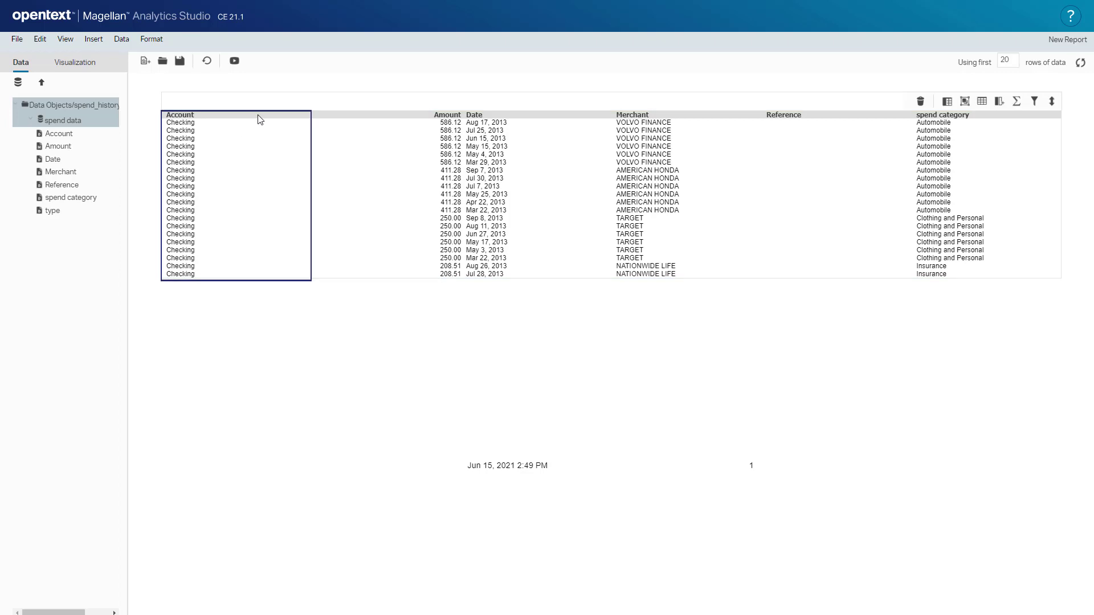
right_click(261, 117)
mouse_move(286, 143)
click(413, 156)
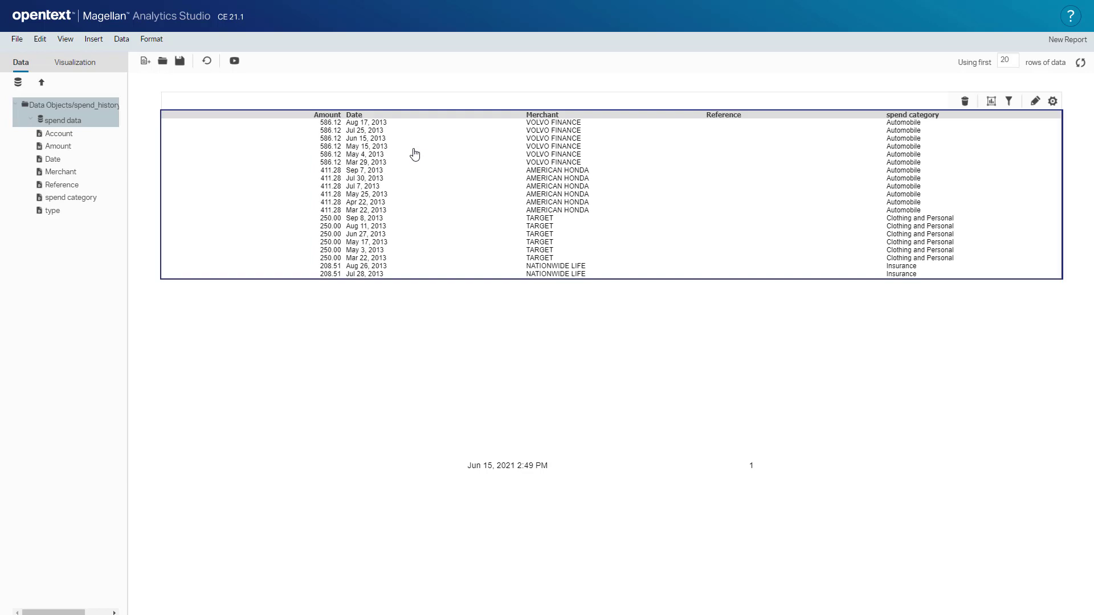
Step: Group the table by spend category, with Merchant as the inner group
click(906, 163)
right_click(909, 161)
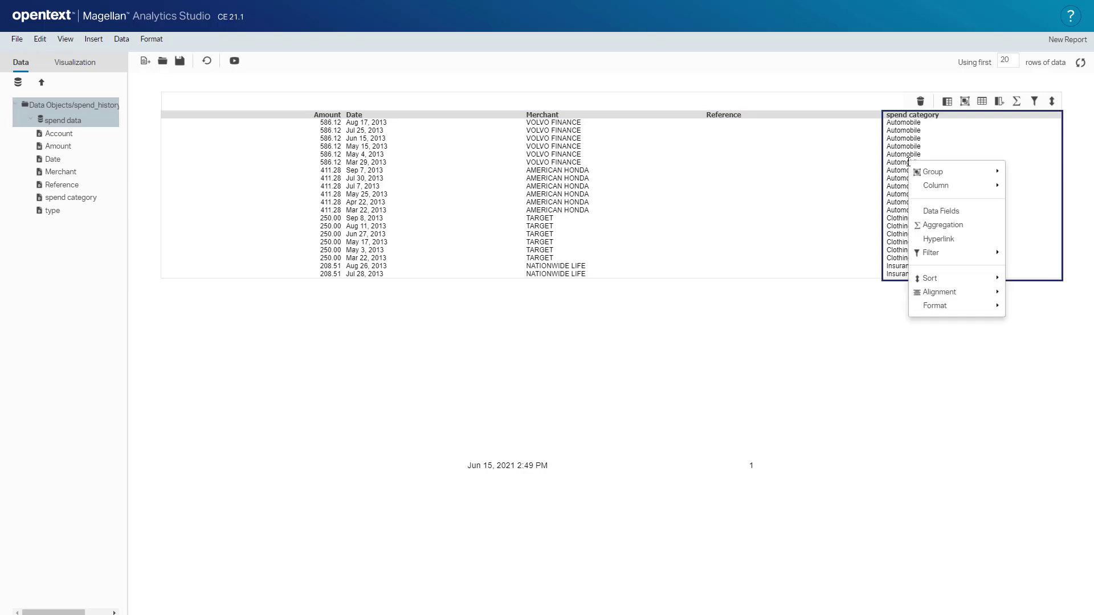
mouse_move(927, 177)
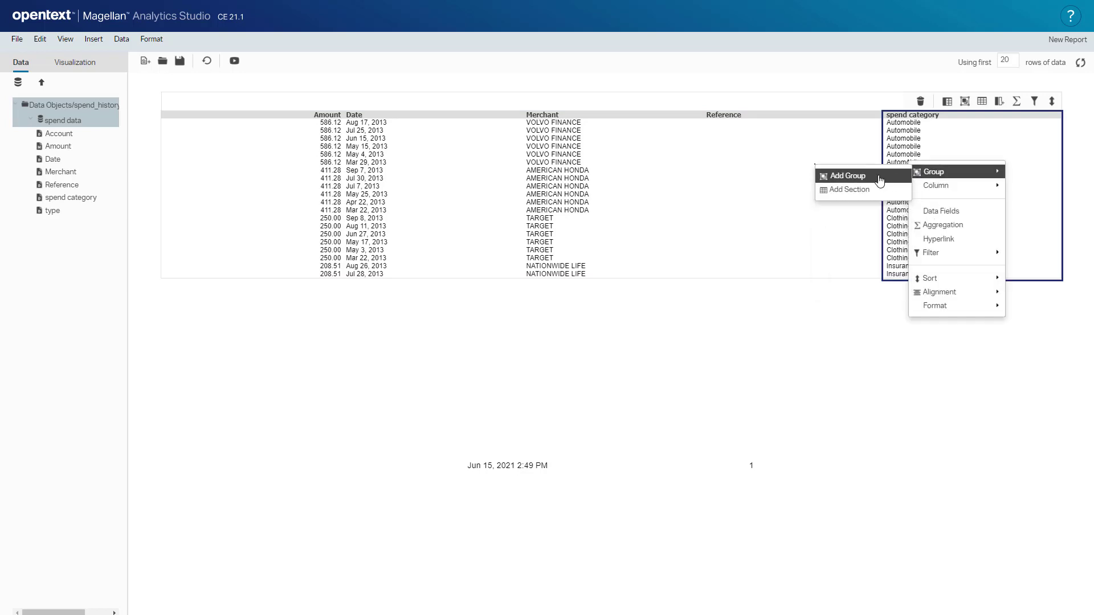
click(847, 176)
click(748, 159)
right_click(747, 160)
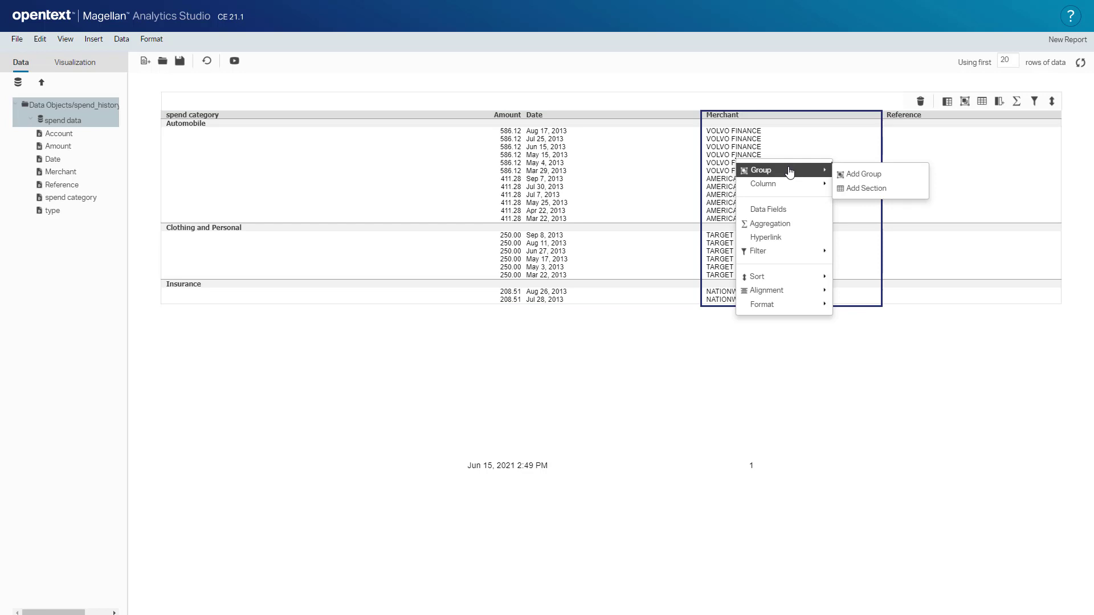
mouse_move(789, 170)
click(855, 173)
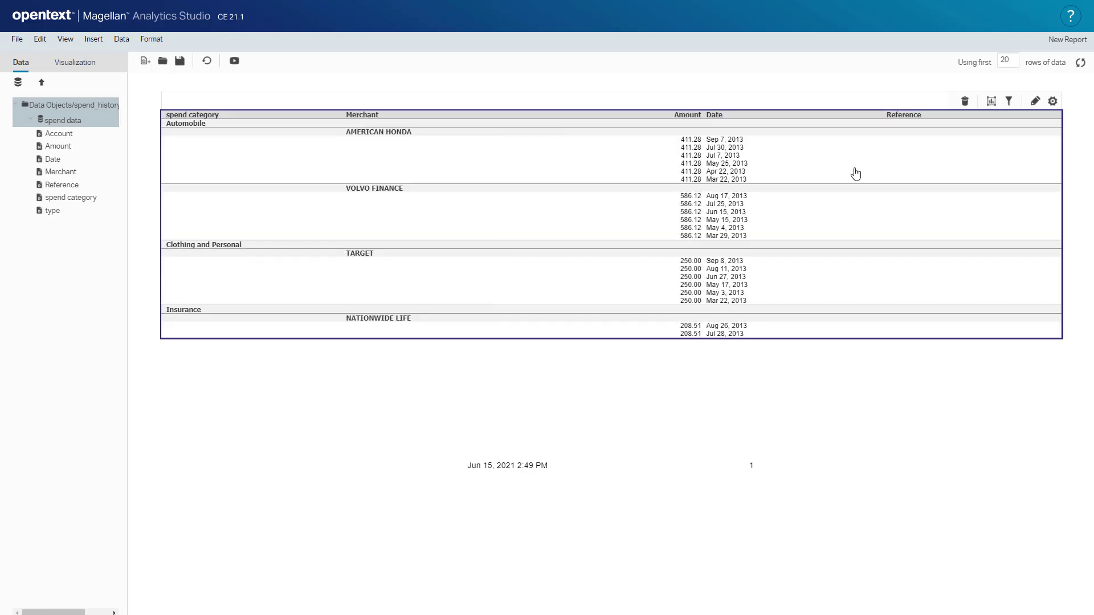
Step: Sort the table's Date column in ascending order
click(737, 154)
right_click(737, 154)
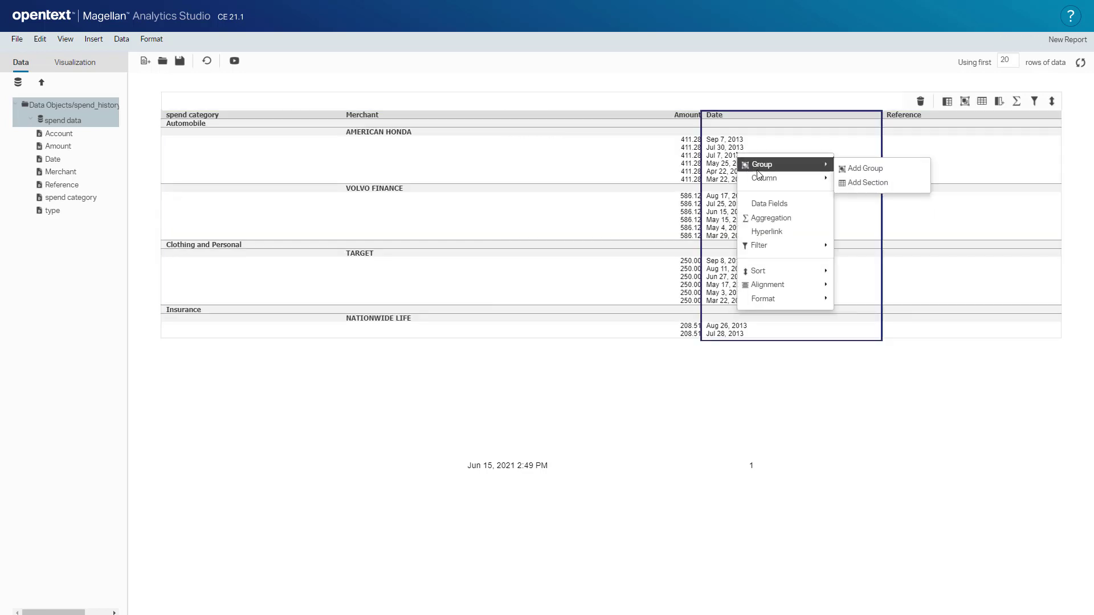
mouse_move(764, 271)
click(859, 276)
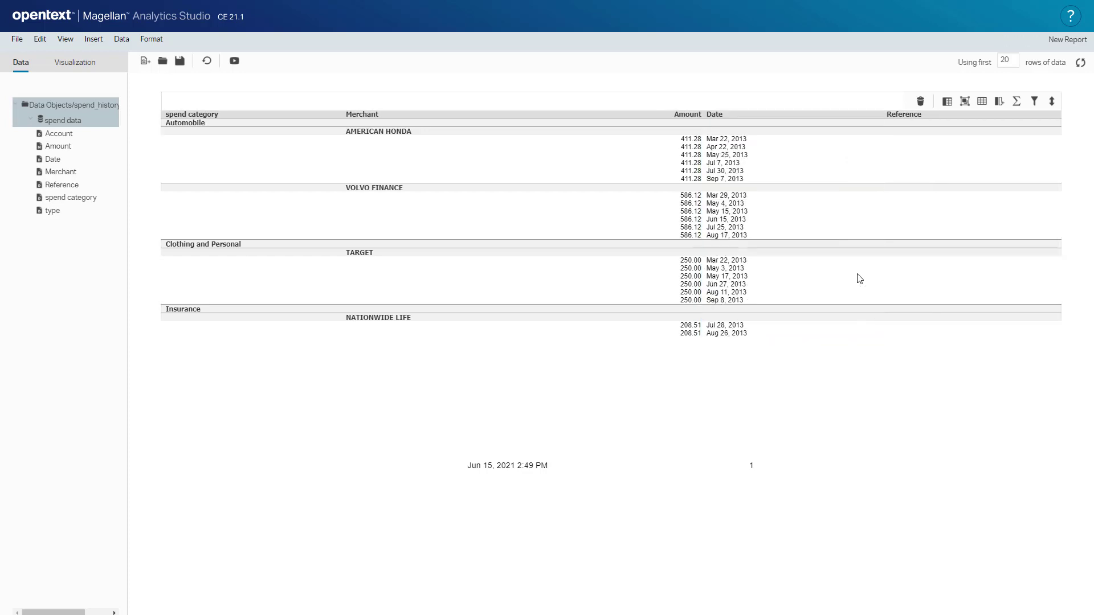
Step: Add a Sum aggregation to the Amount column, shown in the table footer and the group headers
click(687, 155)
right_click(686, 155)
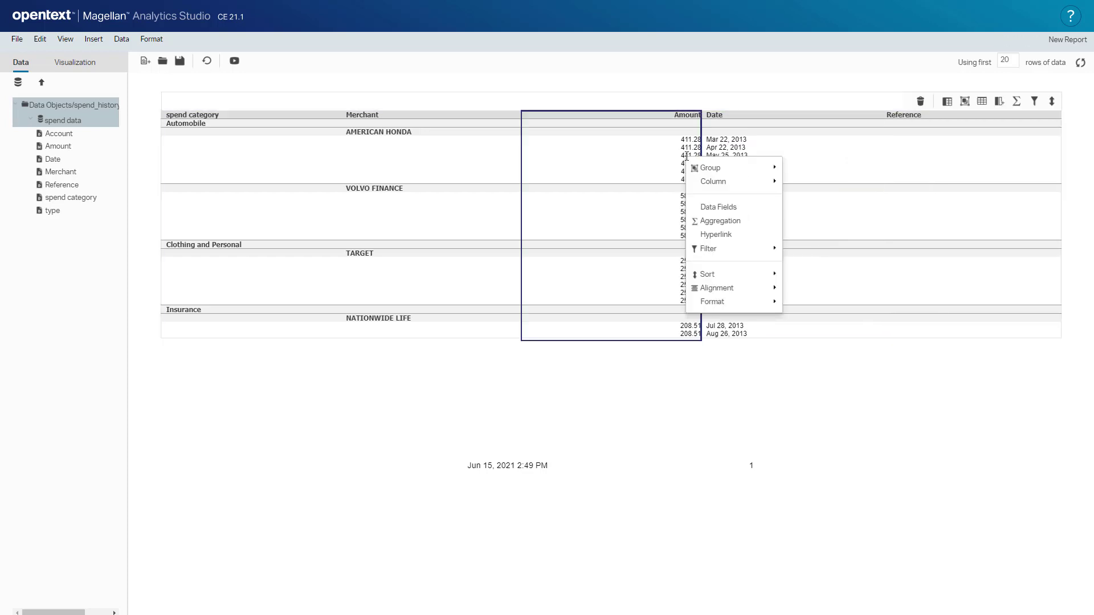
click(724, 221)
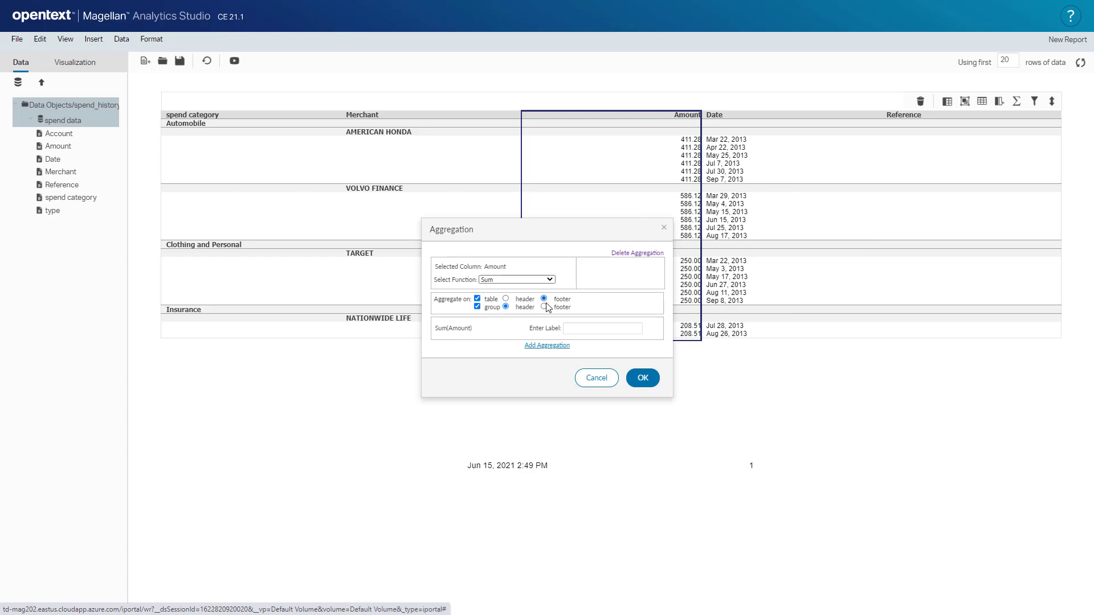
click(646, 379)
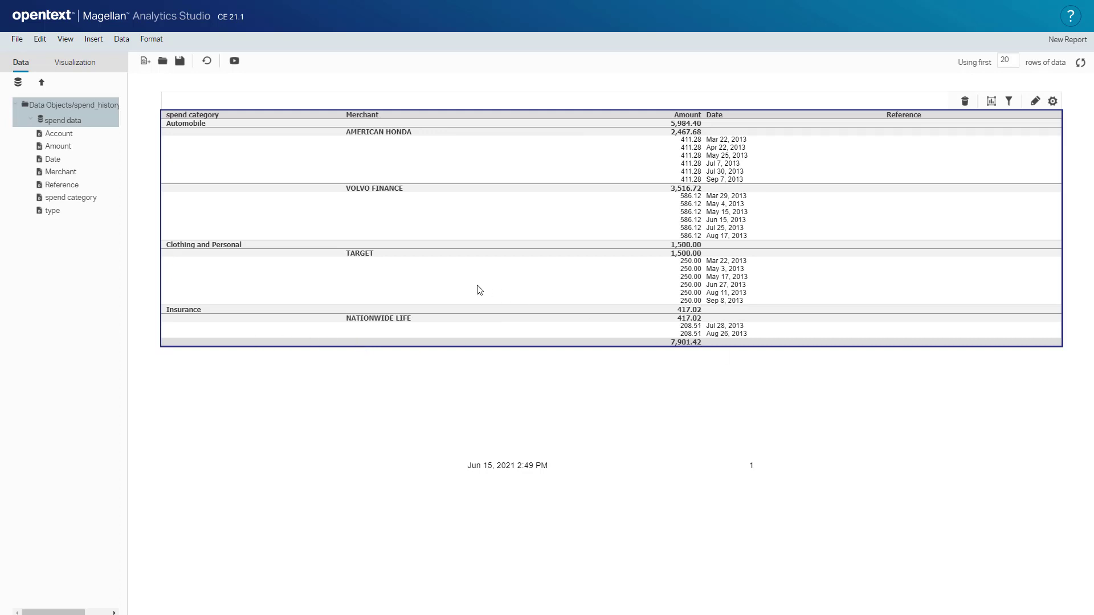
Step: Insert a column chart above the table with spend category on the X axis, summed Amount as values and series grouped by Account
click(86, 69)
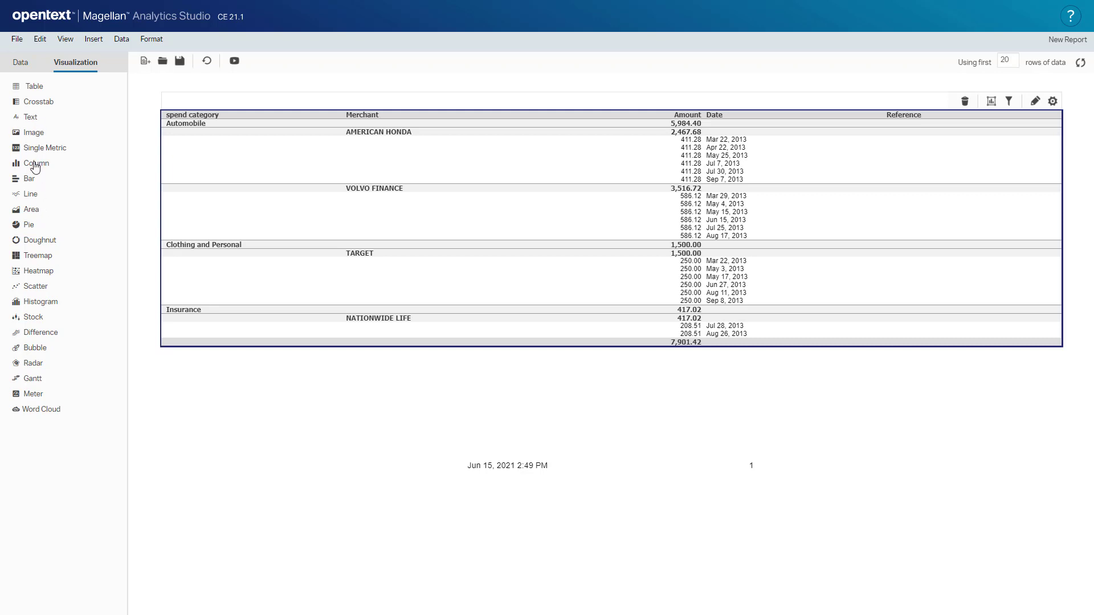
drag(33, 164, 504, 88)
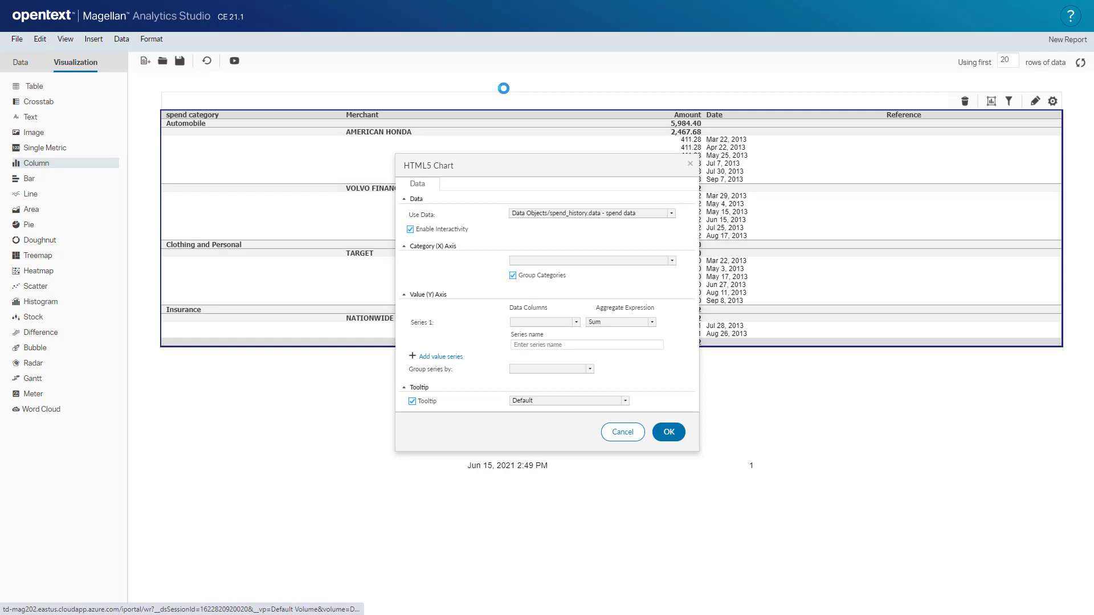
click(671, 263)
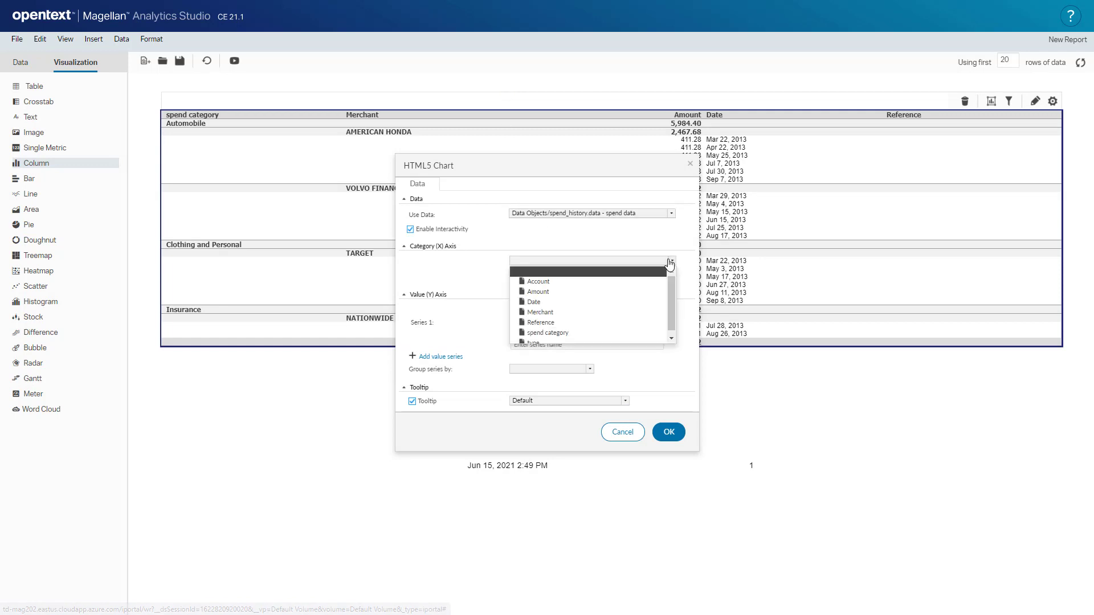
click(577, 337)
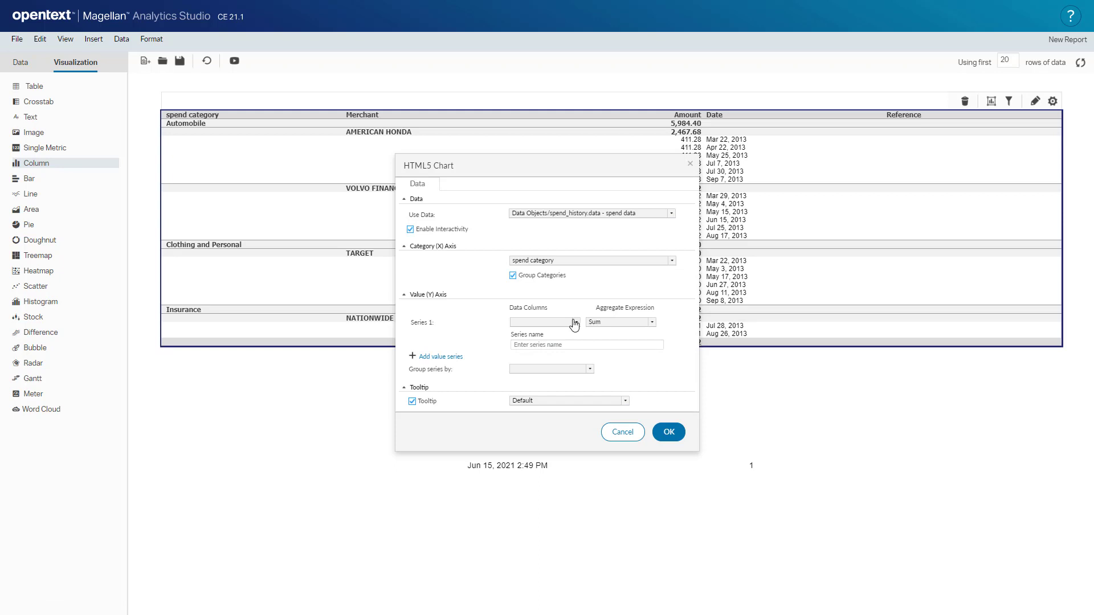
click(574, 322)
click(562, 341)
click(590, 370)
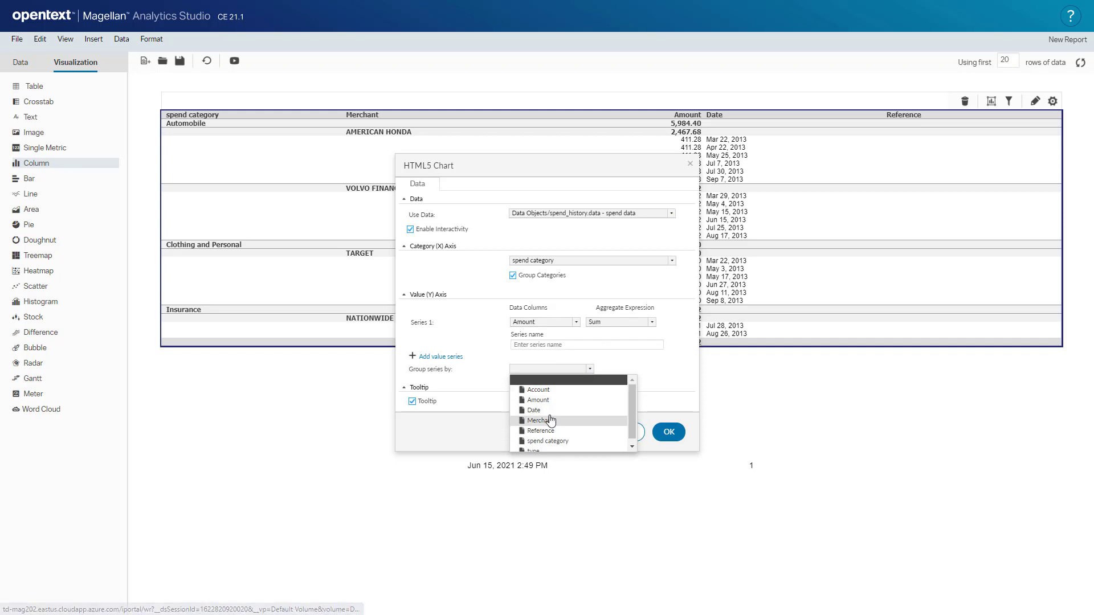
click(544, 391)
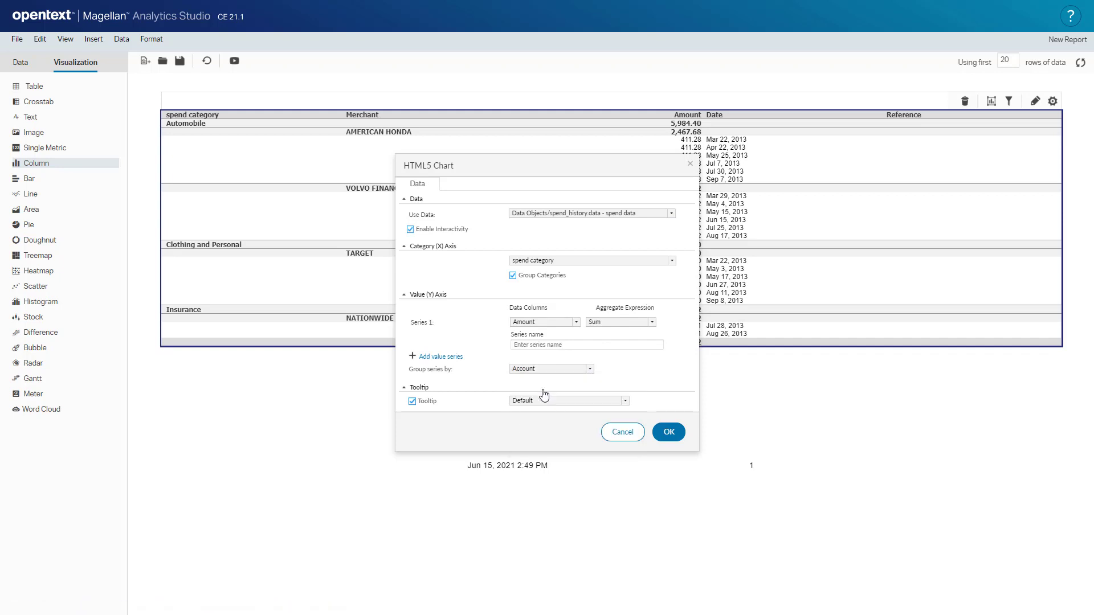
click(668, 432)
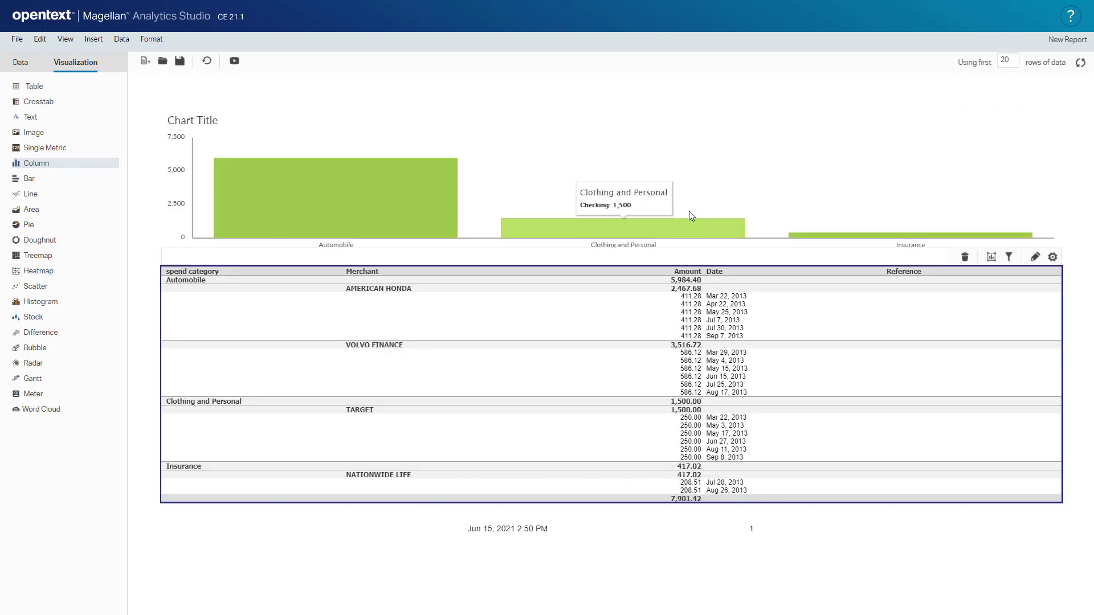
Step: Set the report preview to use the first 200 rows of data and refresh it
click(1012, 61)
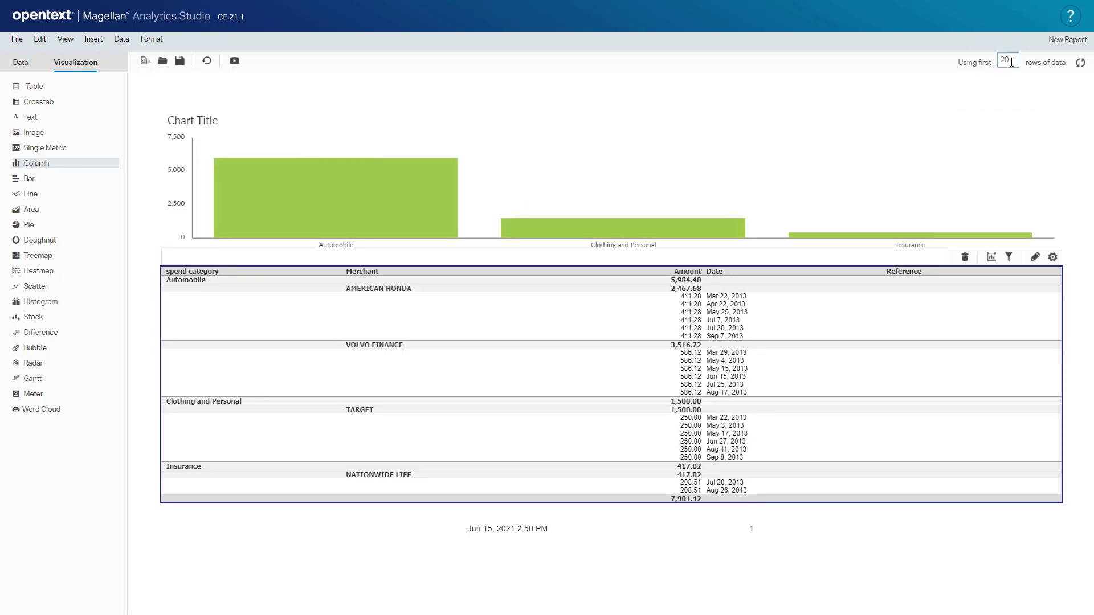
text(0)
click(1080, 67)
Step: Set the column chart's title to "Spend by category" in its chart area properties
click(433, 207)
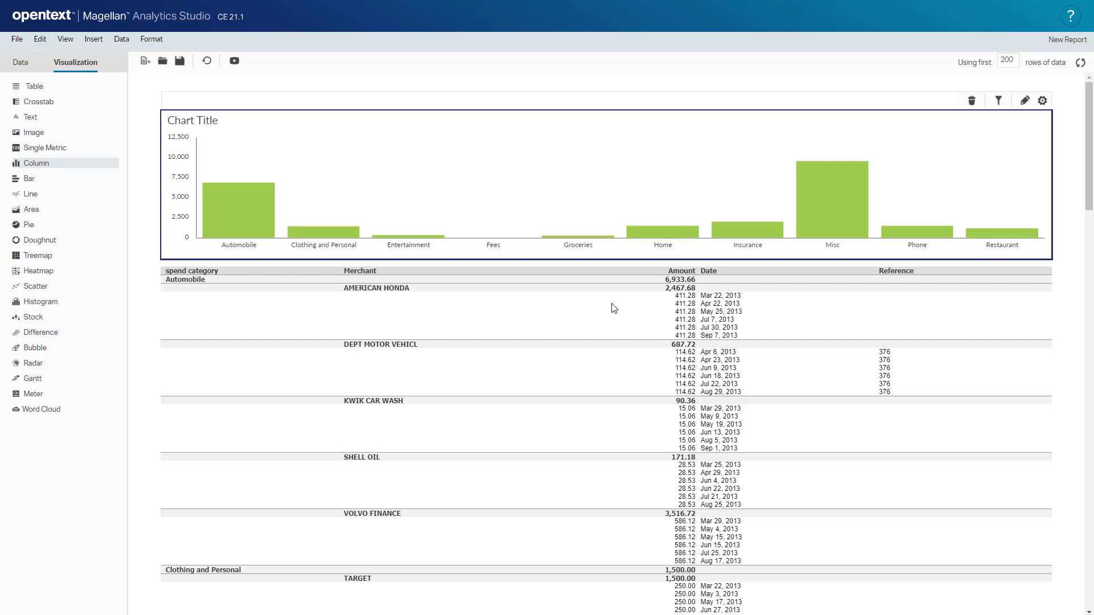
click(1043, 103)
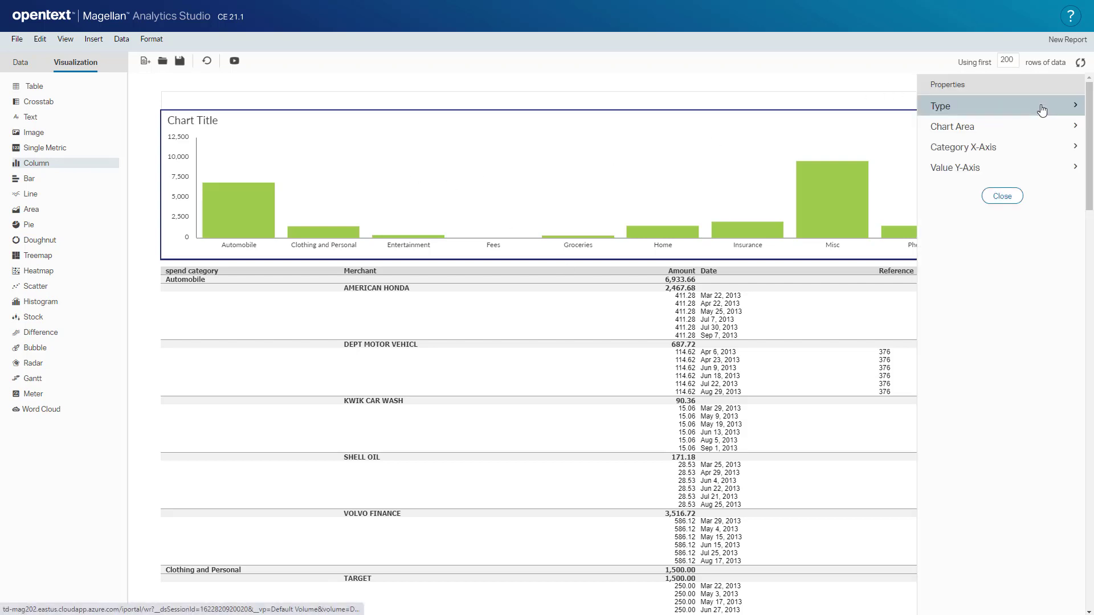
click(977, 129)
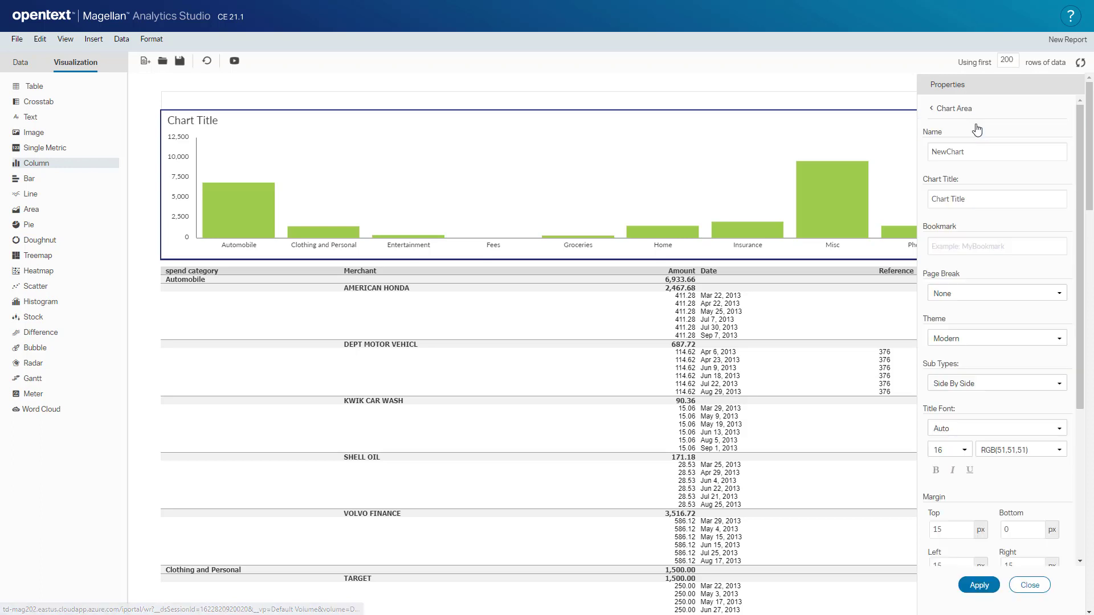
triple_click(977, 199)
text(Spend by cate)
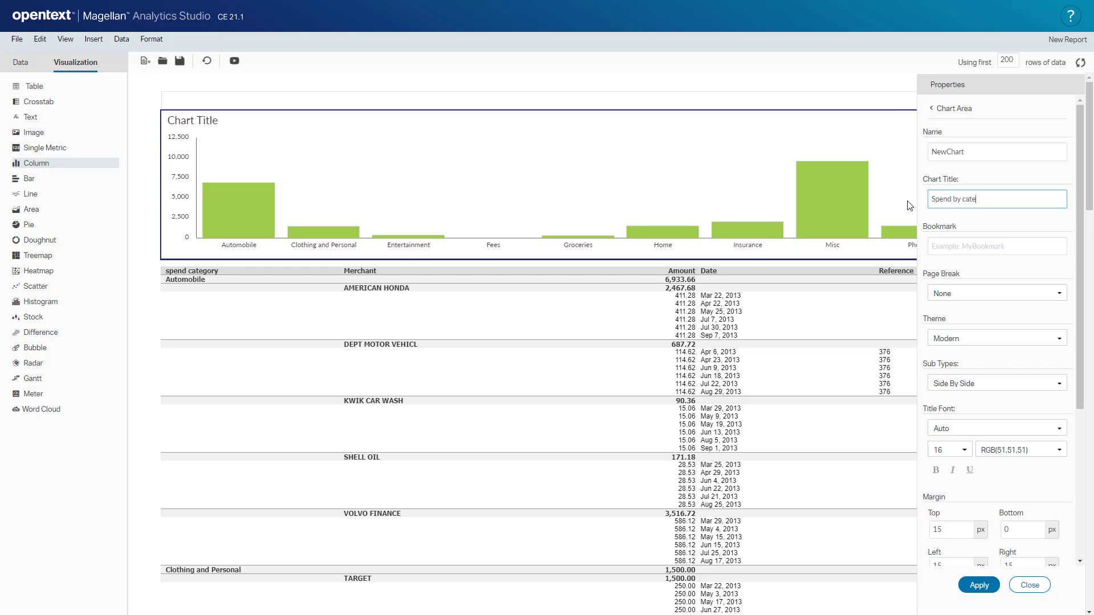
text(gory)
Step: Set the column chart's theme to Clean blue and its subtype to Stacked
scroll(981, 281, down, 1)
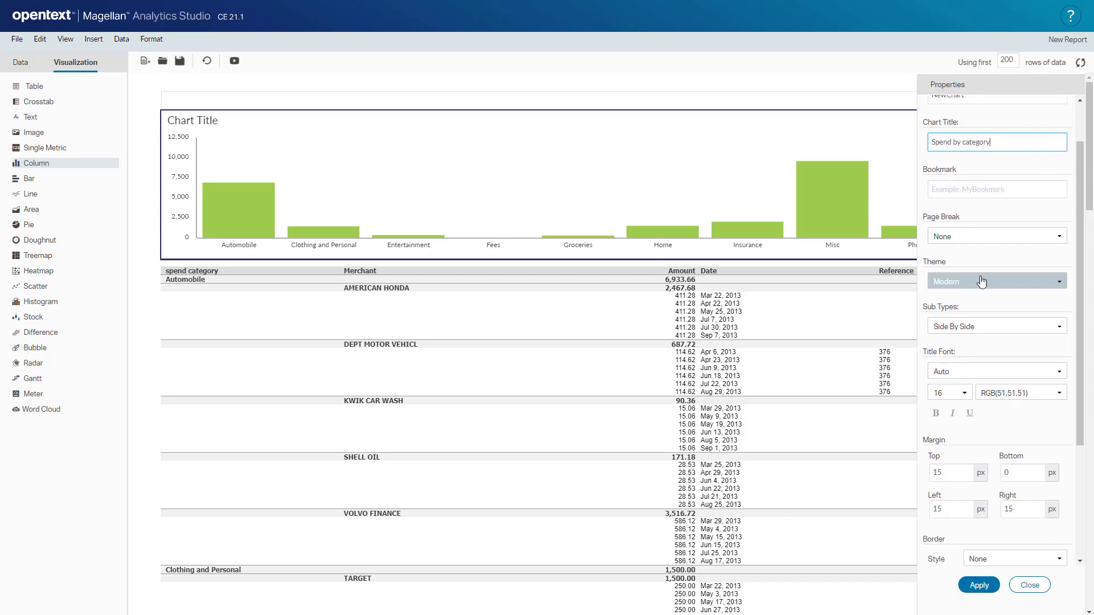
click(982, 282)
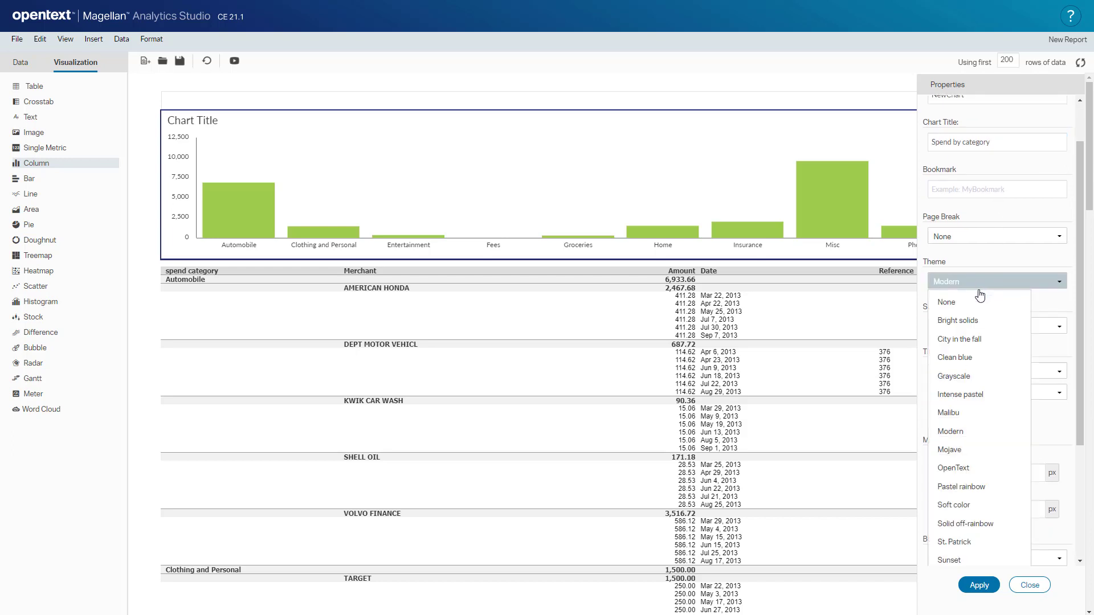
click(972, 357)
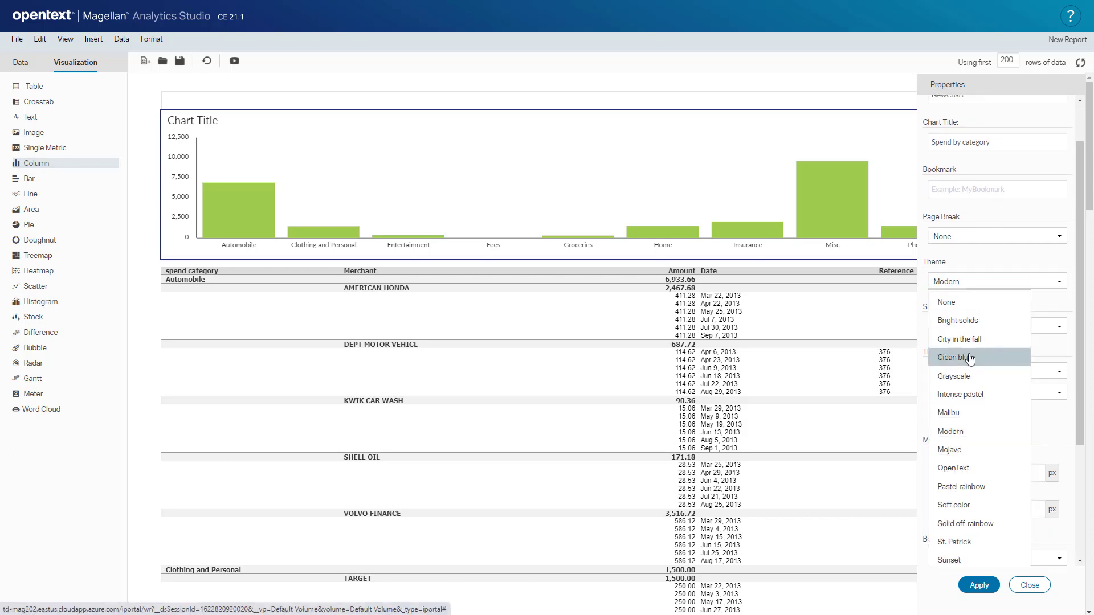
click(972, 332)
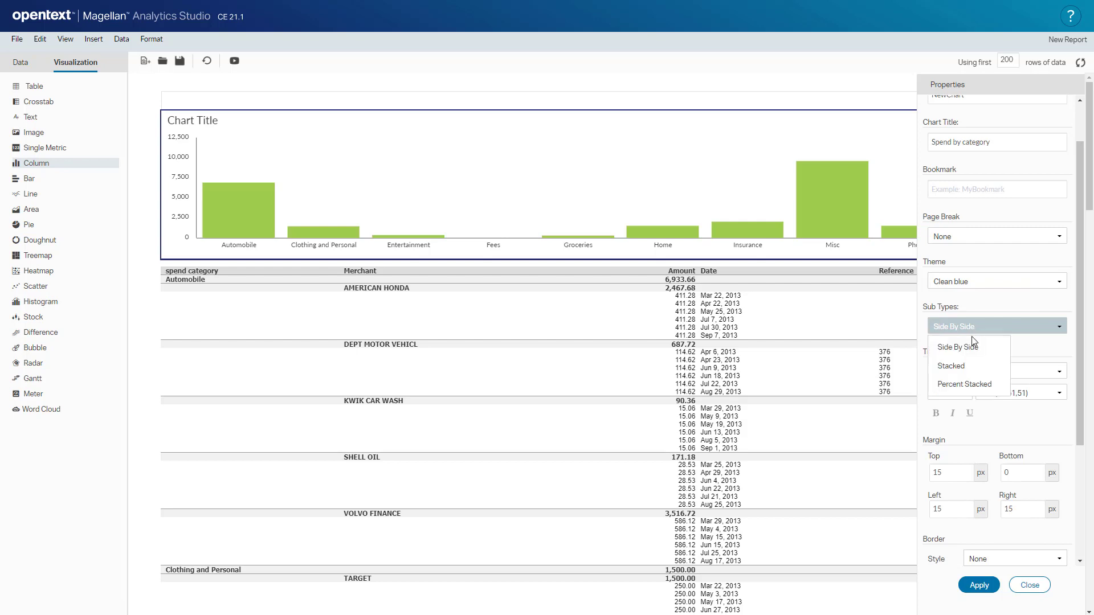
click(962, 368)
Step: Show the chart legend below the chart, apply the chart area settings and close the properties
scroll(943, 349, down, 3)
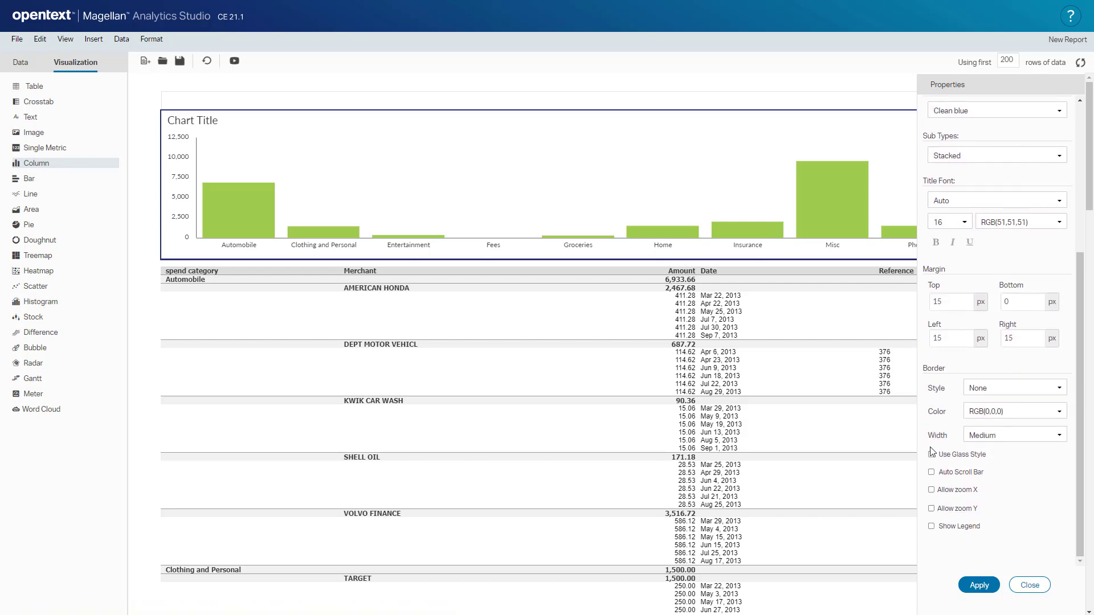
click(932, 527)
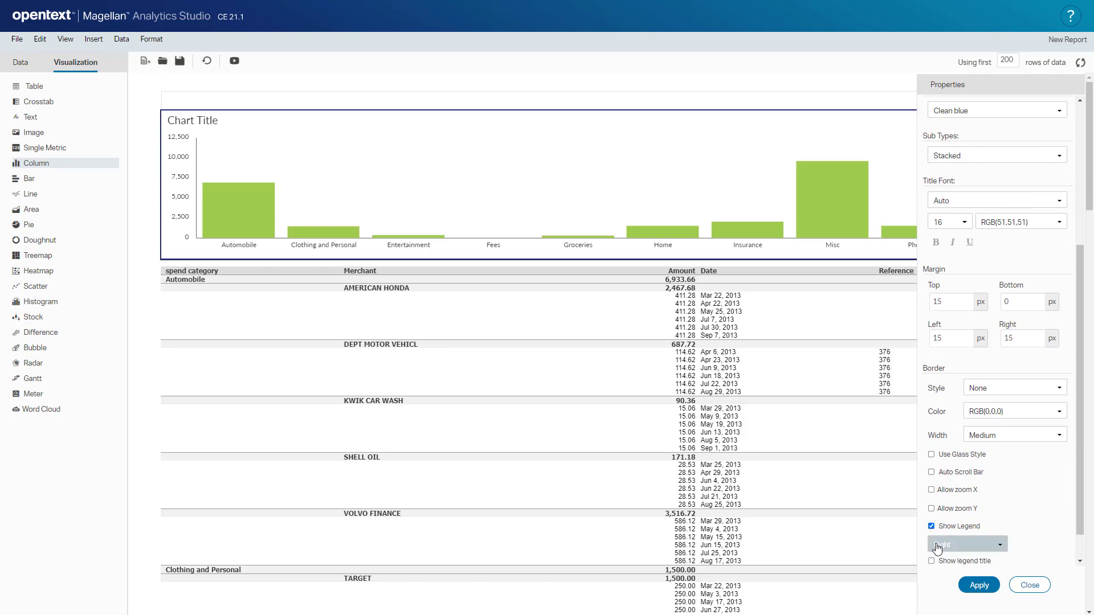
click(939, 546)
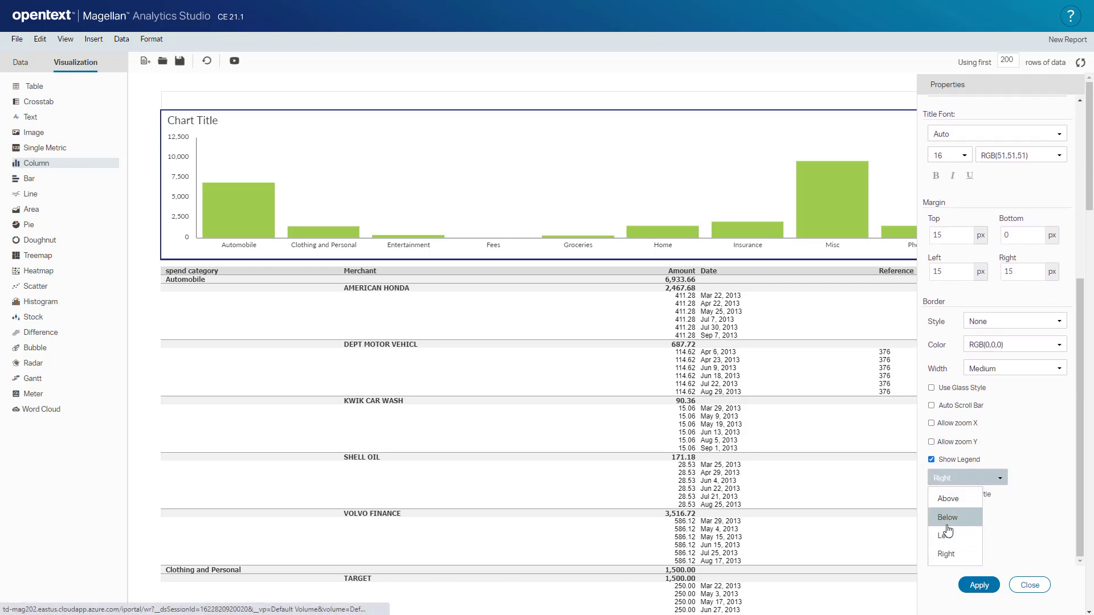
click(945, 519)
click(976, 585)
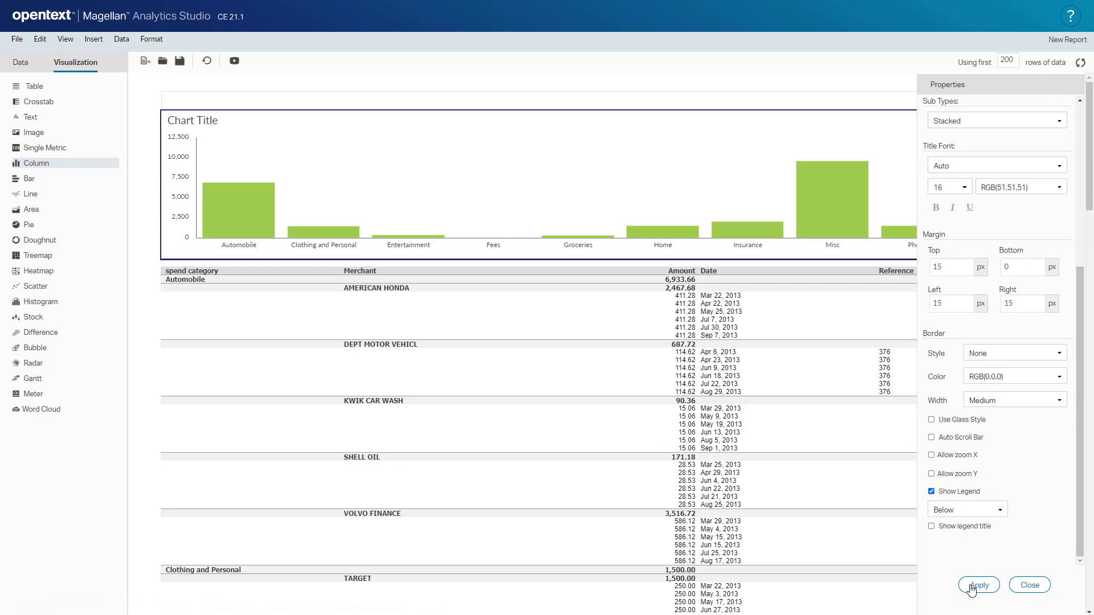
click(1028, 587)
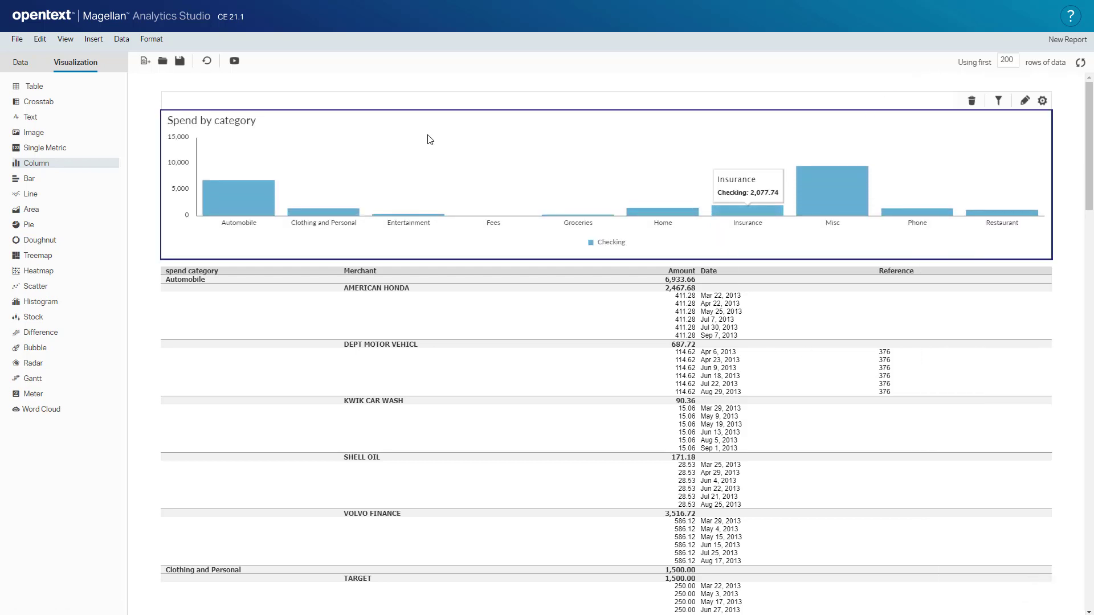
Step: Save the report design under the file name "spend report" and preview the full report
click(179, 61)
text(spe)
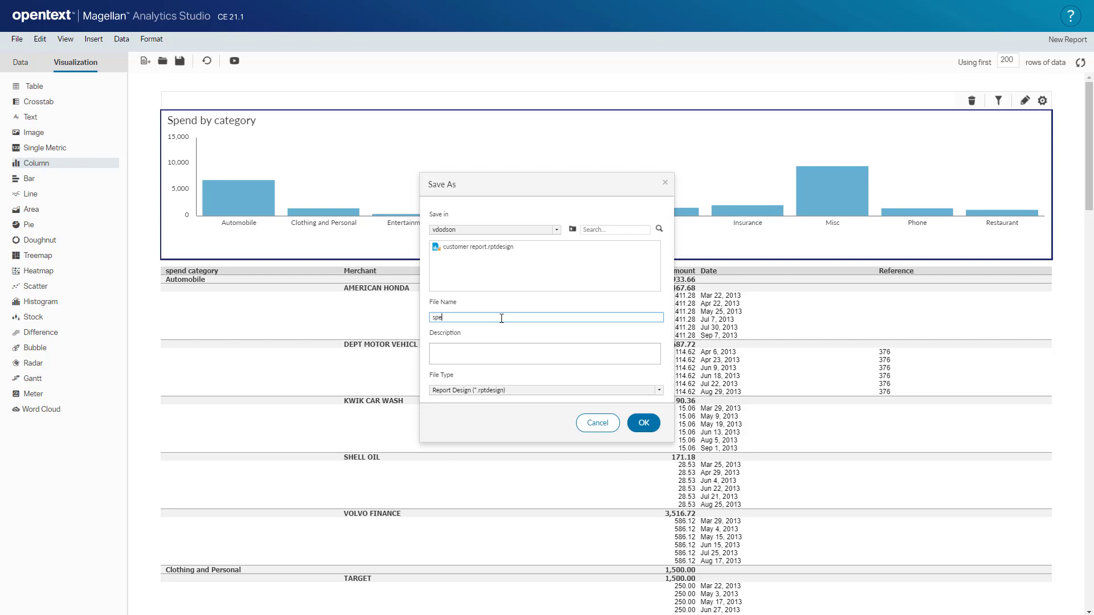
text(nd report)
click(641, 422)
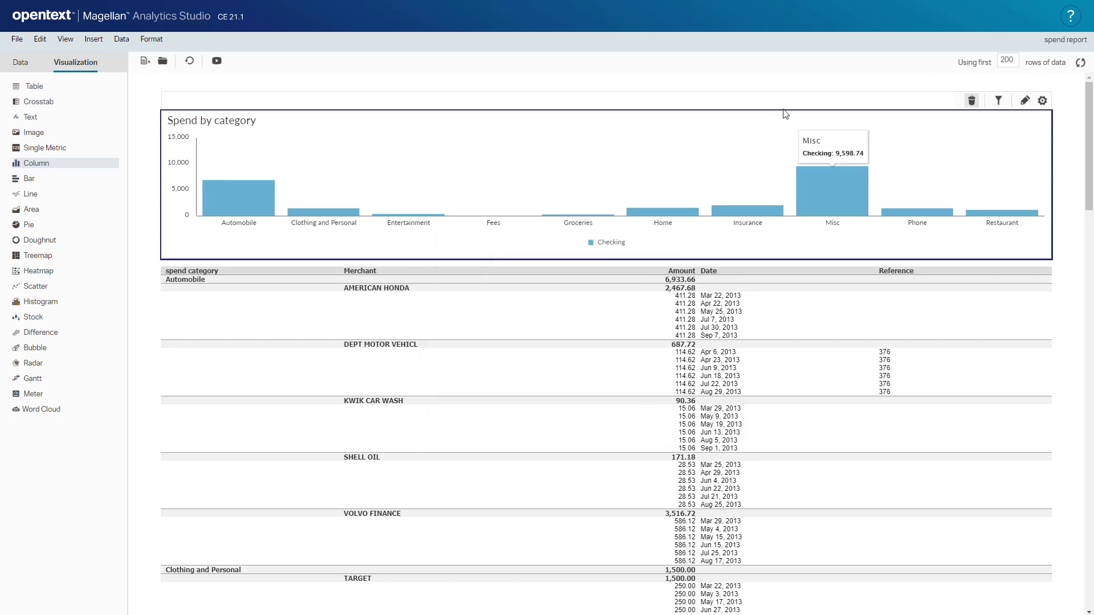
click(234, 60)
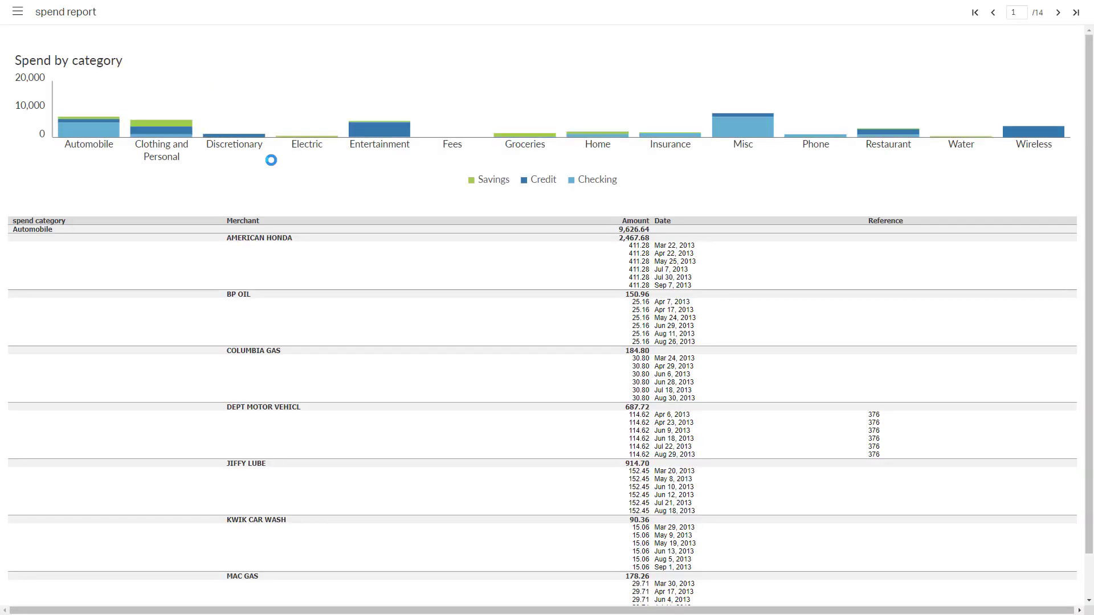